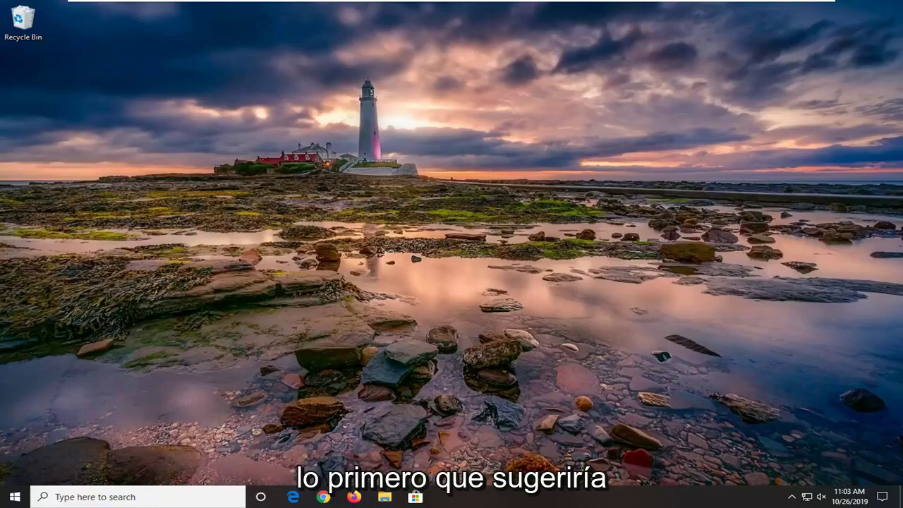
# Search Start for regedit and run Registry Editor as administrator, approving the UAC prompt
pyautogui.click(10, 494)
pyautogui.write('re')
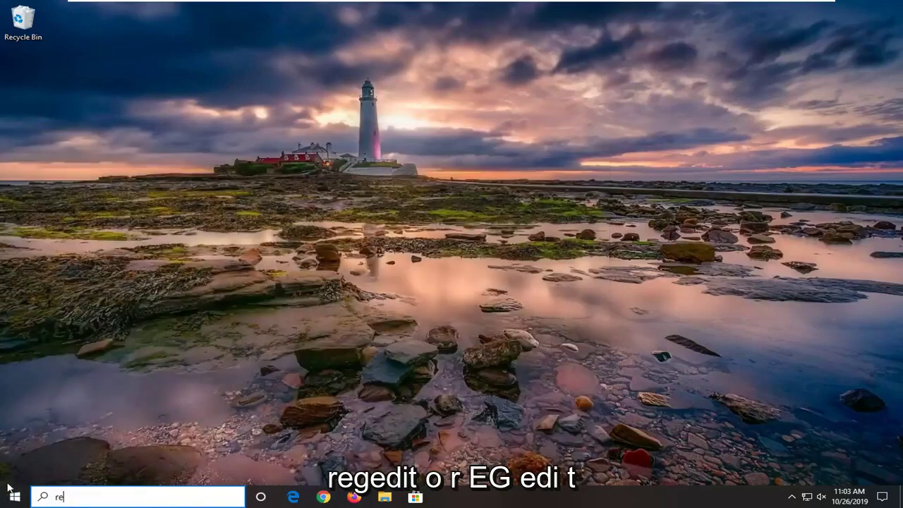
pyautogui.write('gedit')
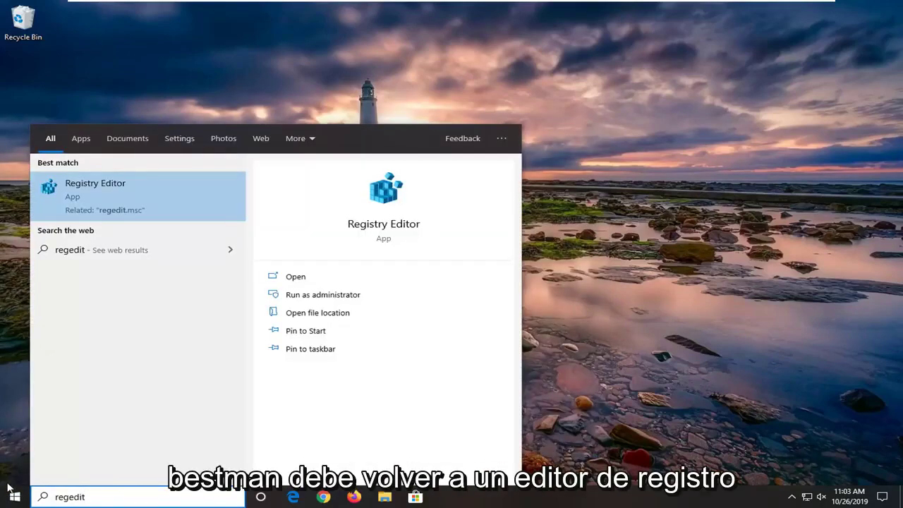
pyautogui.rightClick(76, 196)
pyautogui.click(133, 204)
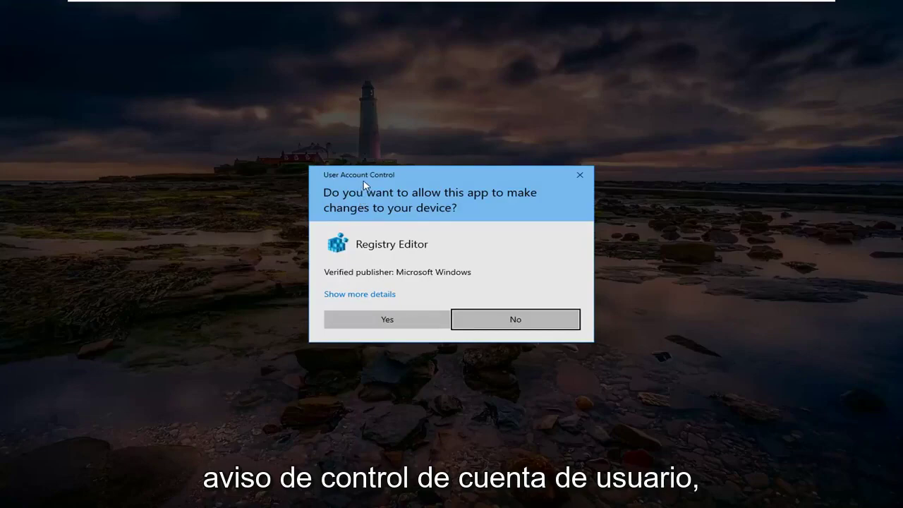
pyautogui.click(375, 321)
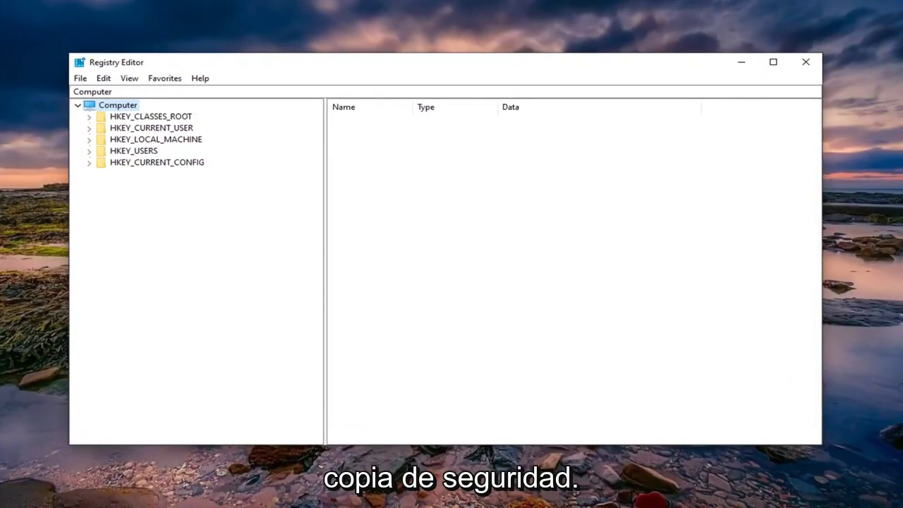
pyautogui.click(80, 78)
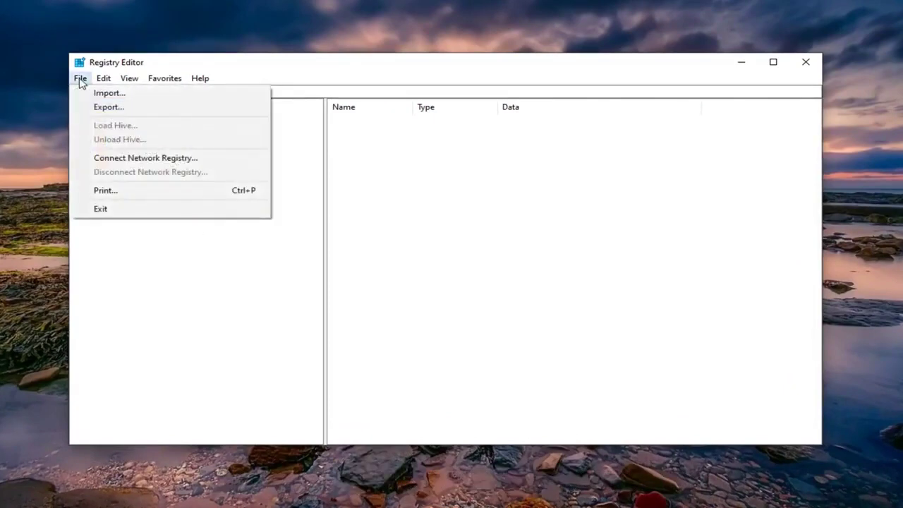
pyautogui.click(106, 107)
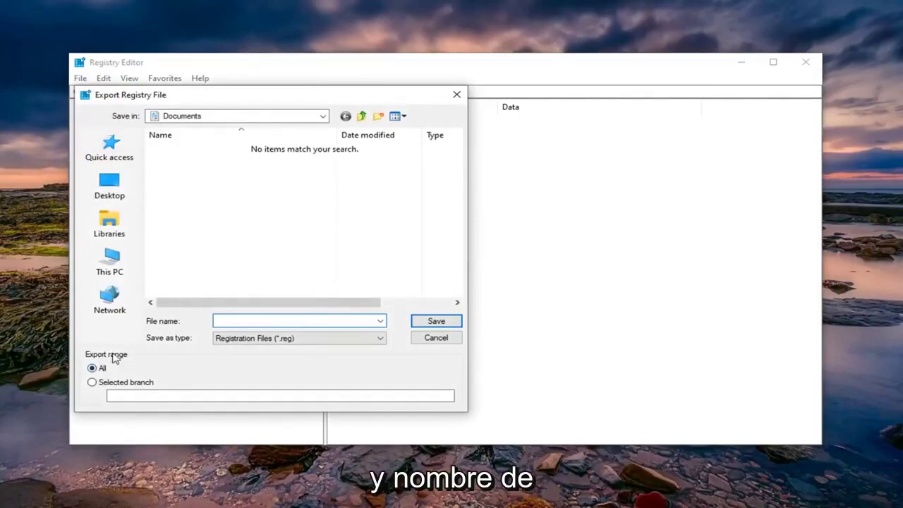
pyautogui.click(225, 321)
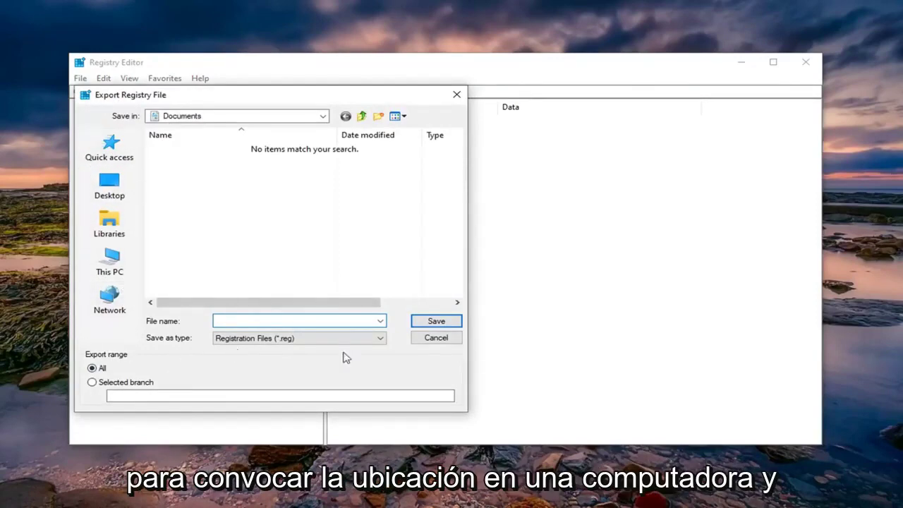
pyautogui.click(427, 341)
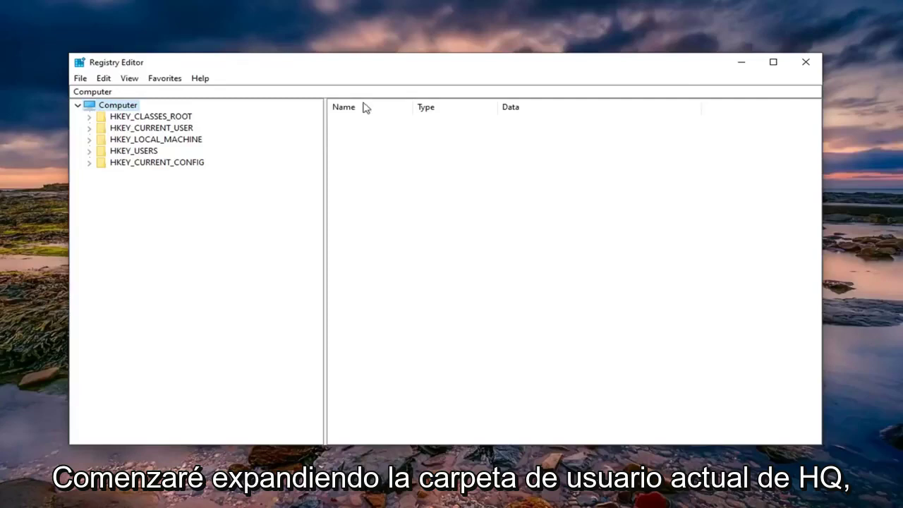
# Expand HKEY_CURRENT_USER, then SOFTWARE, then Microsoft in the key tree
pyautogui.click(156, 129)
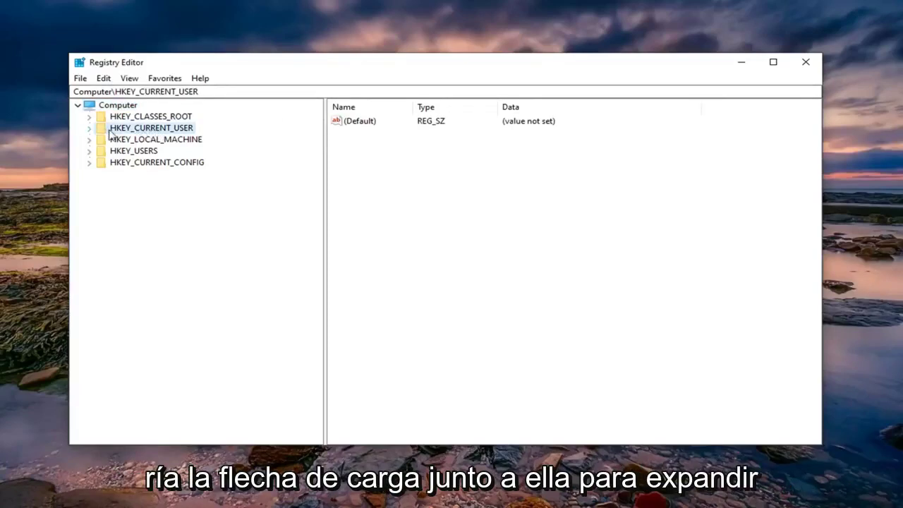
pyautogui.doubleClick(109, 132)
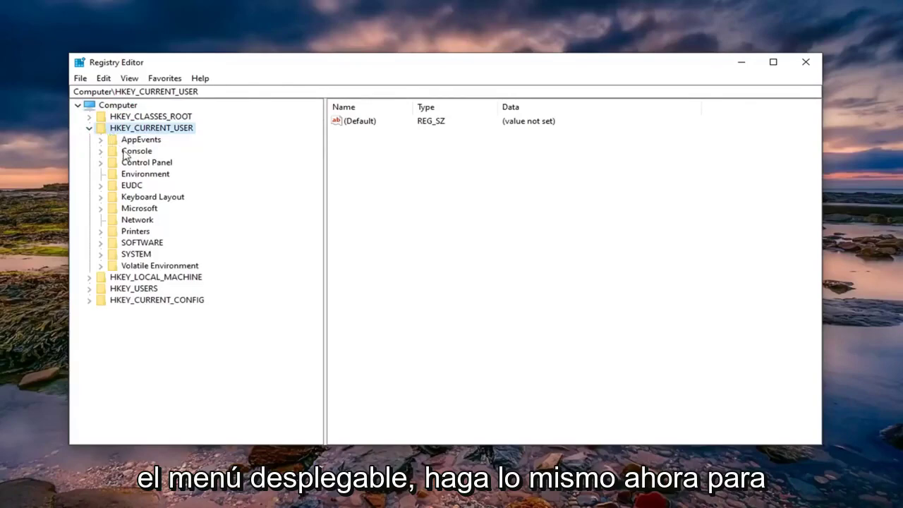
pyautogui.doubleClick(133, 244)
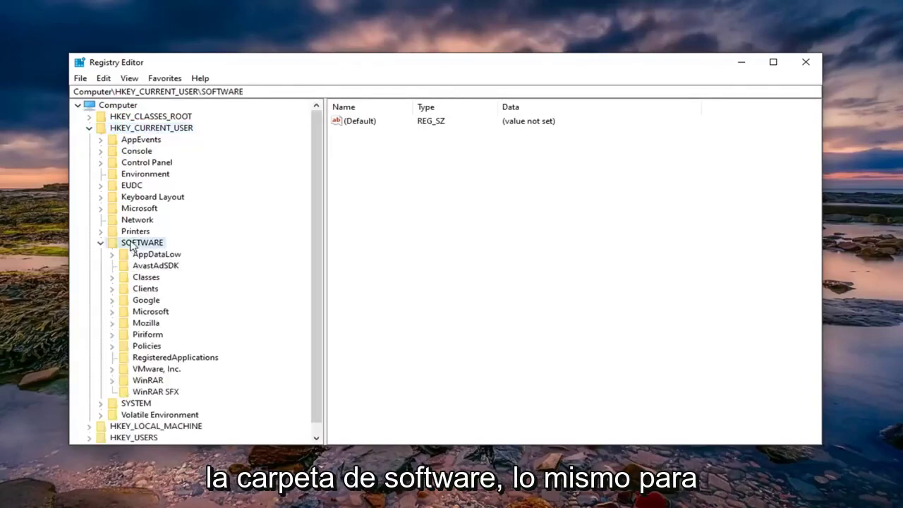
pyautogui.scroll(-1, 138, 253)
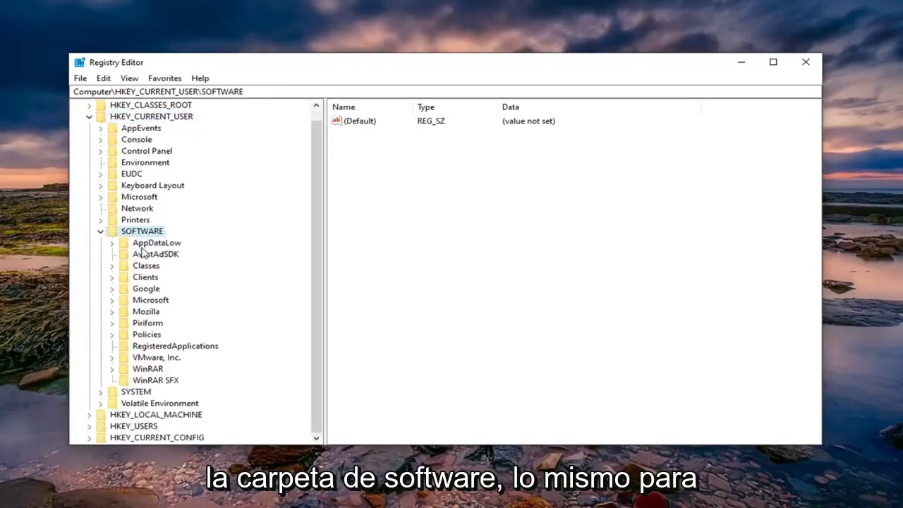
pyautogui.click(151, 302)
pyautogui.doubleClick(150, 302)
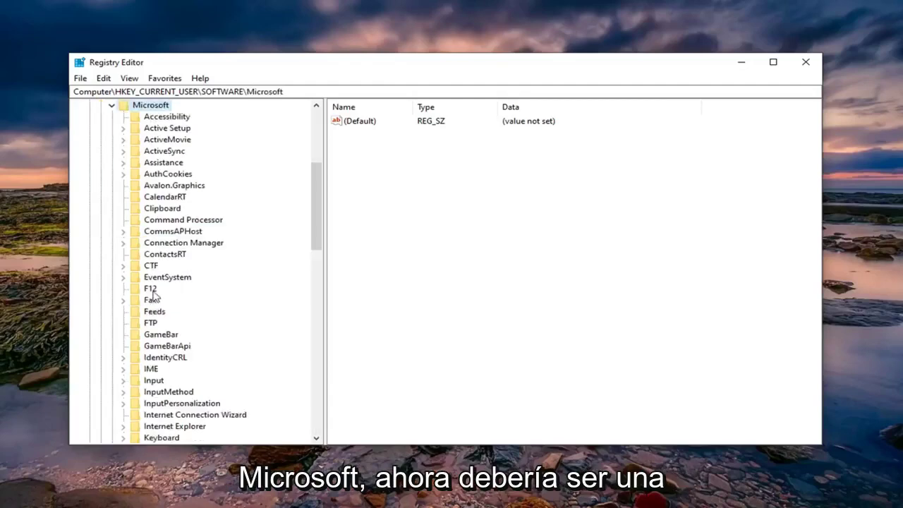
pyautogui.scroll(-6, 152, 296)
pyautogui.scroll(-5, 154, 295)
pyautogui.scroll(-4, 155, 294)
pyautogui.scroll(-3, 155, 291)
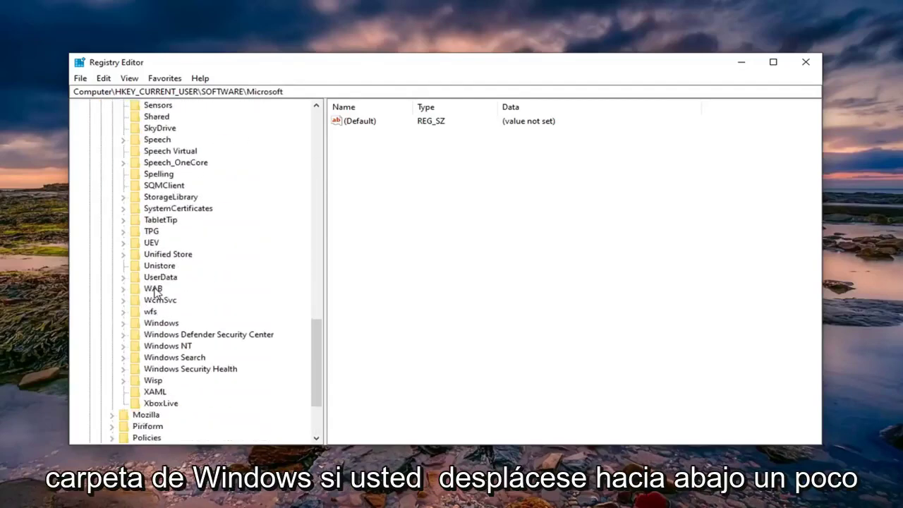
# Expand Windows\CurrentVersion\Applets and open the Wordpad key to list its subkeys
pyautogui.click(160, 324)
pyautogui.doubleClick(160, 325)
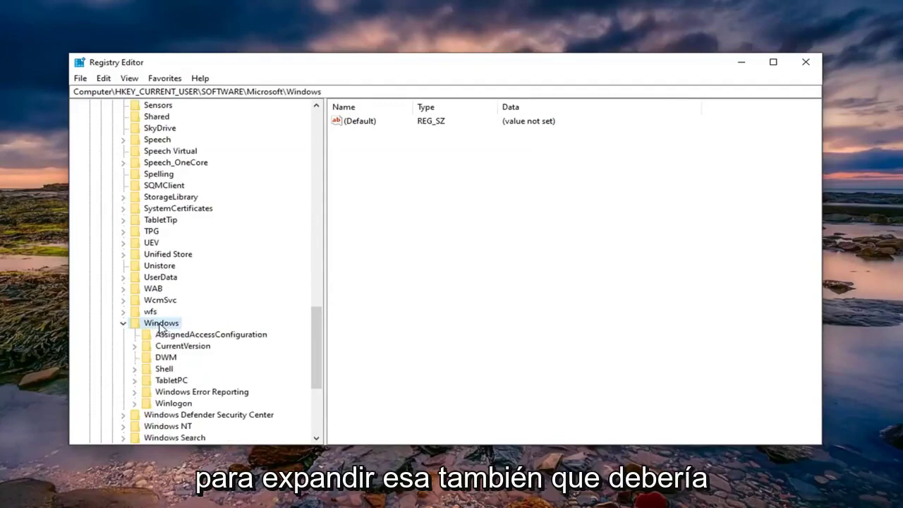
pyautogui.click(170, 348)
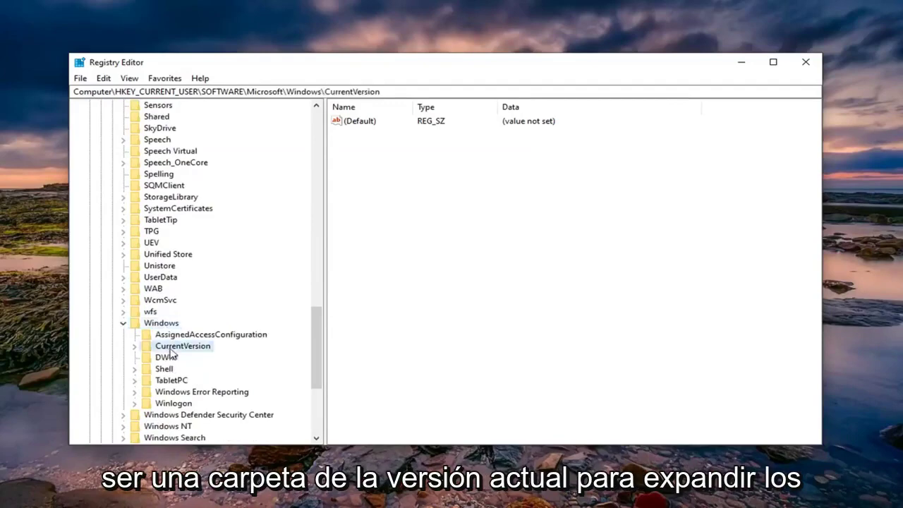
pyautogui.doubleClick(177, 348)
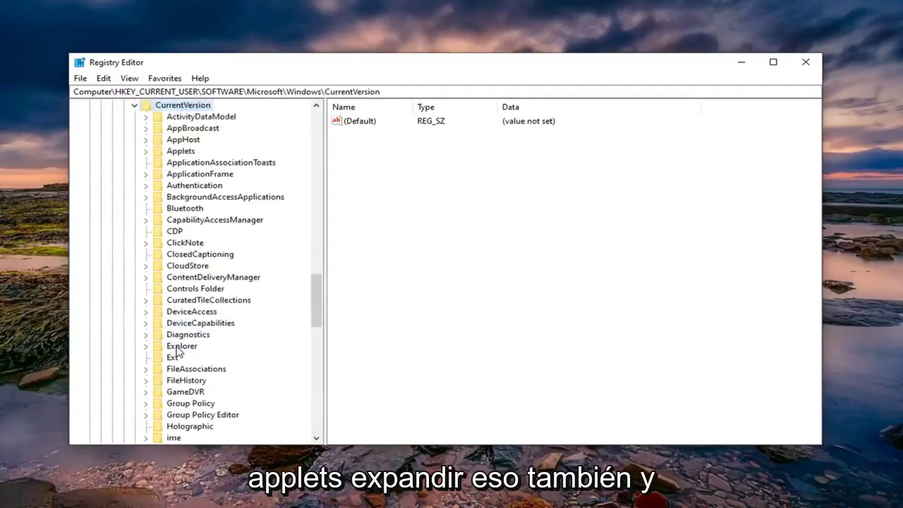
pyautogui.click(178, 151)
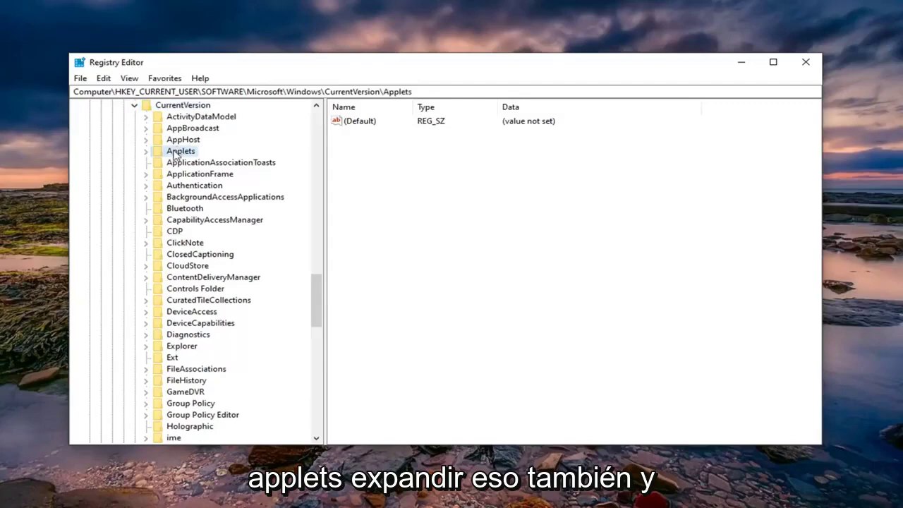
pyautogui.doubleClick(178, 151)
pyautogui.scroll(1, 184, 204)
pyautogui.scroll(1, 189, 295)
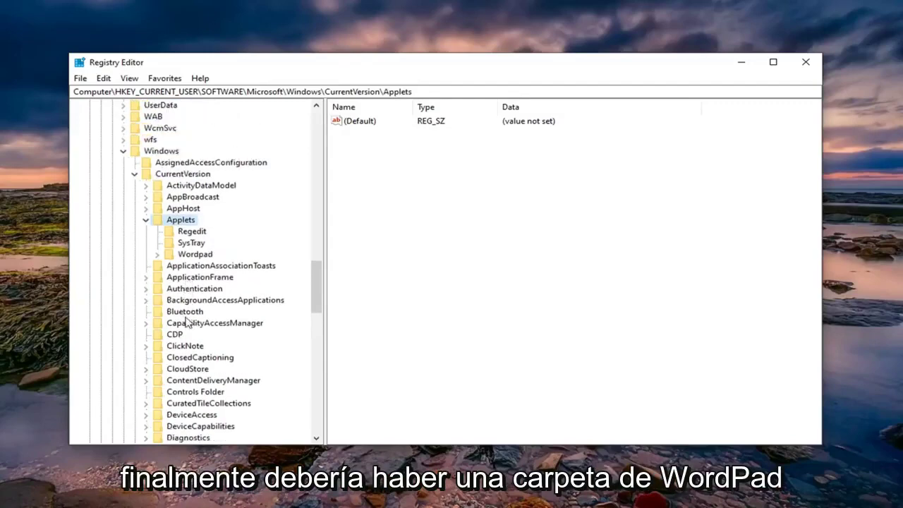
pyautogui.click(192, 256)
pyautogui.doubleClick(194, 255)
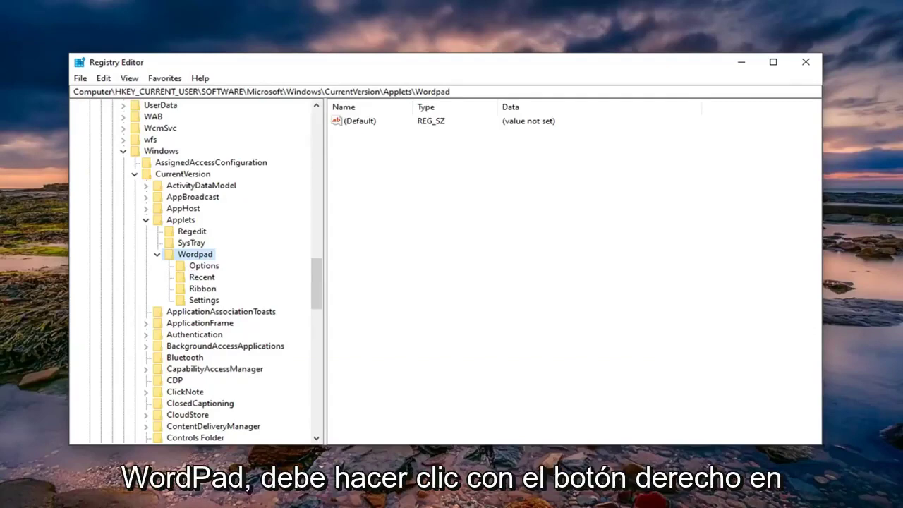
# Delete the Options subkey under Applets\Wordpad, confirming the key deletion
pyautogui.rightClick(209, 267)
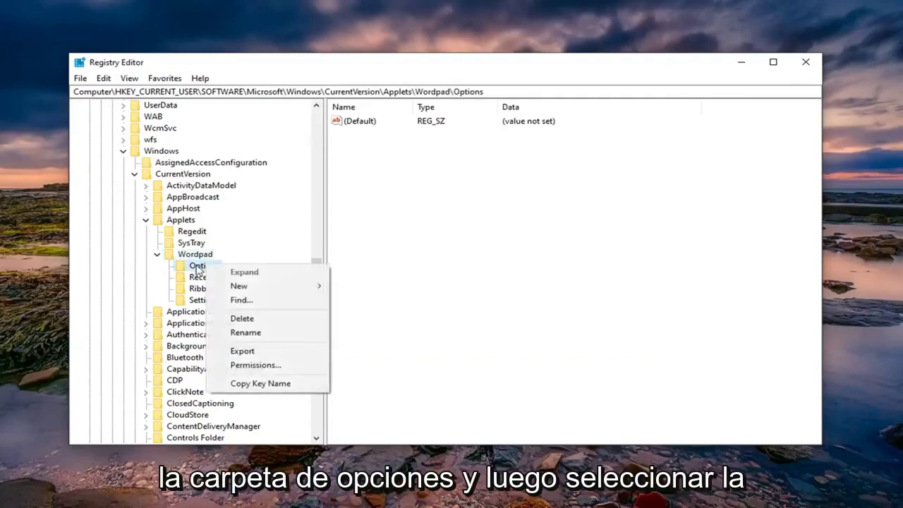
pyautogui.click(243, 319)
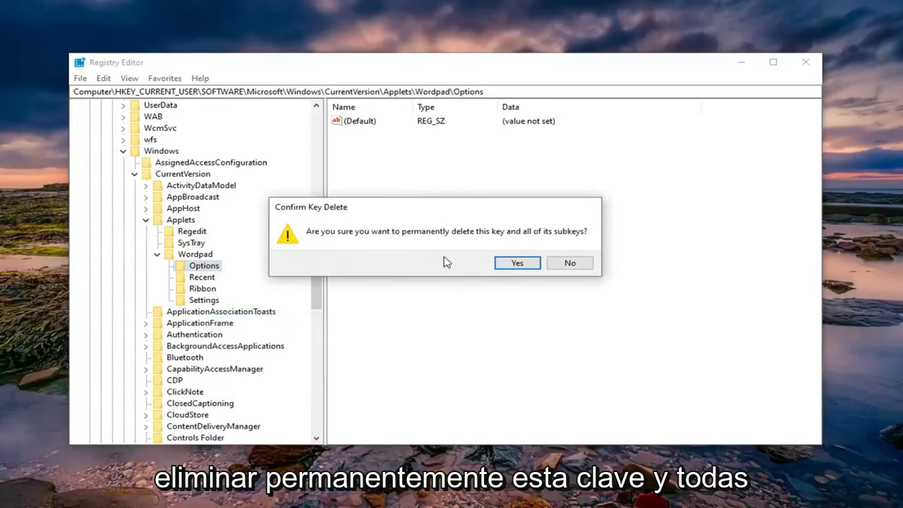
pyautogui.click(518, 263)
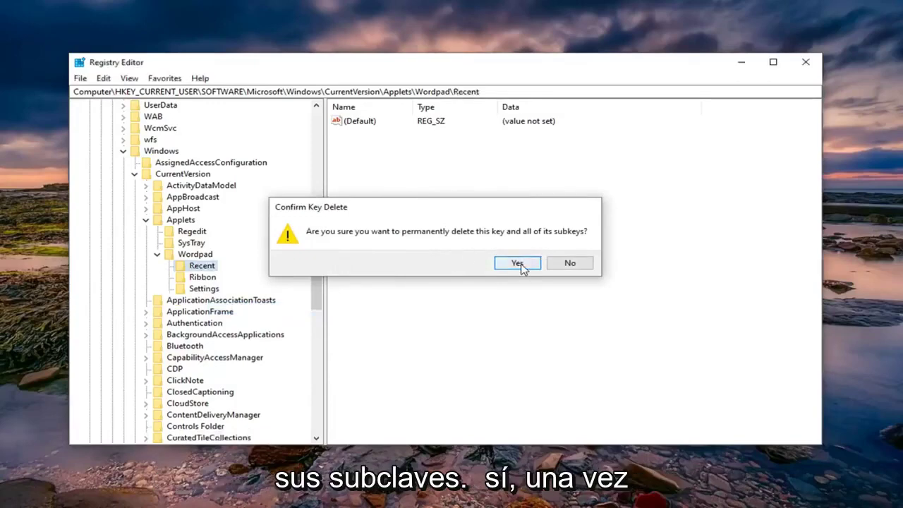
# Collapse Applets, CurrentVersion, Windows, Microsoft, SOFTWARE and HKEY_CURRENT_USER, then close Registry Editor
pyautogui.click(145, 219)
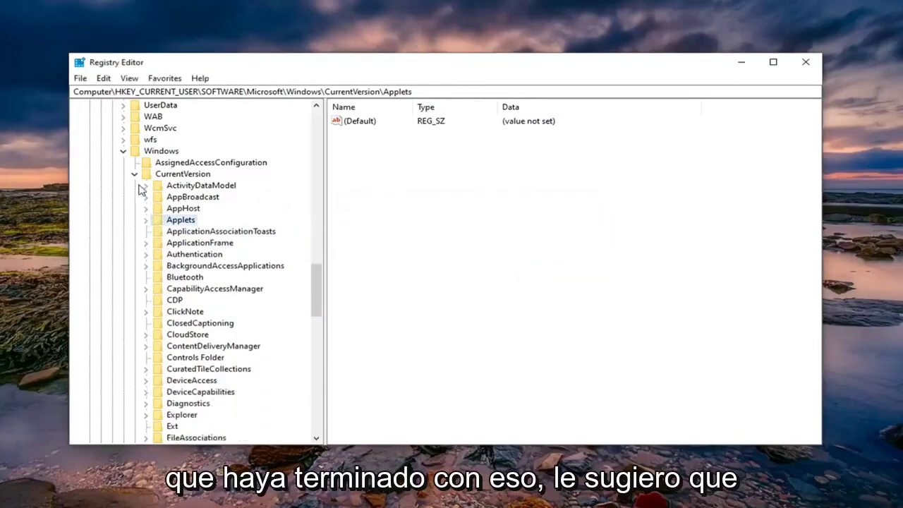
pyautogui.click(134, 173)
pyautogui.click(122, 150)
pyautogui.scroll(10, 201, 290)
pyautogui.scroll(9, 201, 290)
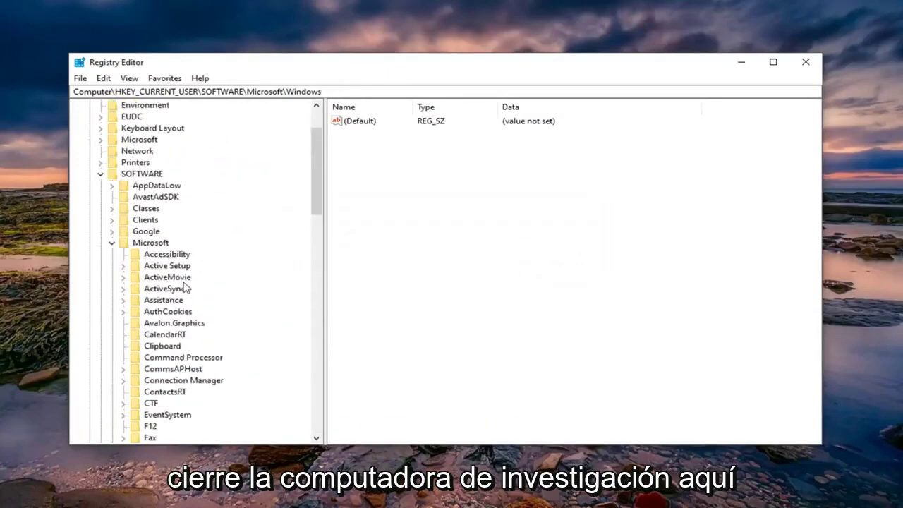
pyautogui.scroll(2, 186, 286)
pyautogui.click(111, 312)
pyautogui.click(100, 242)
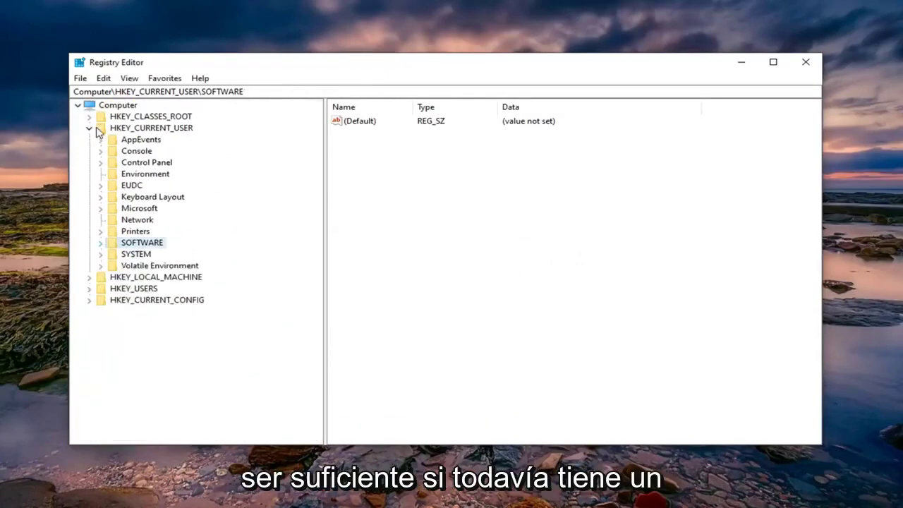
pyautogui.click(98, 129)
pyautogui.click(89, 128)
pyautogui.click(118, 106)
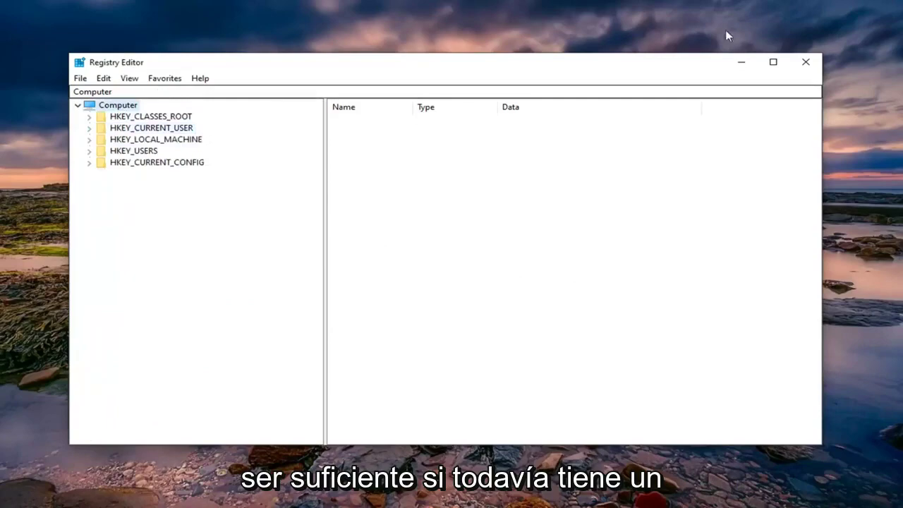
pyautogui.click(807, 62)
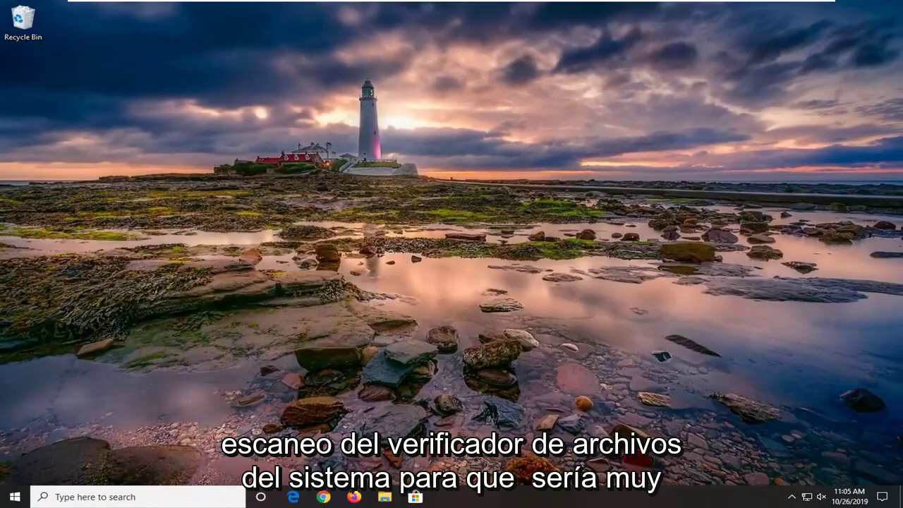
# Search Start for cmd and run Command Prompt as administrator, approving the UAC prompt
pyautogui.click(14, 500)
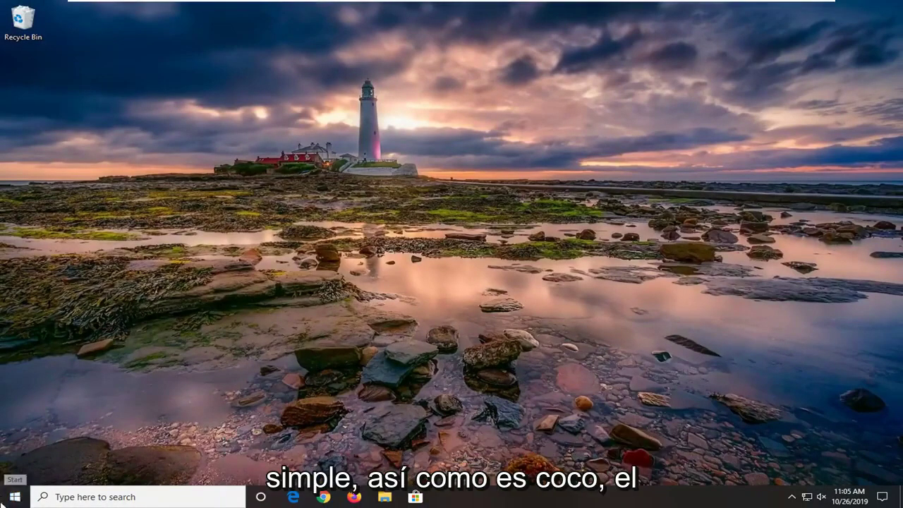
pyautogui.write('cmd')
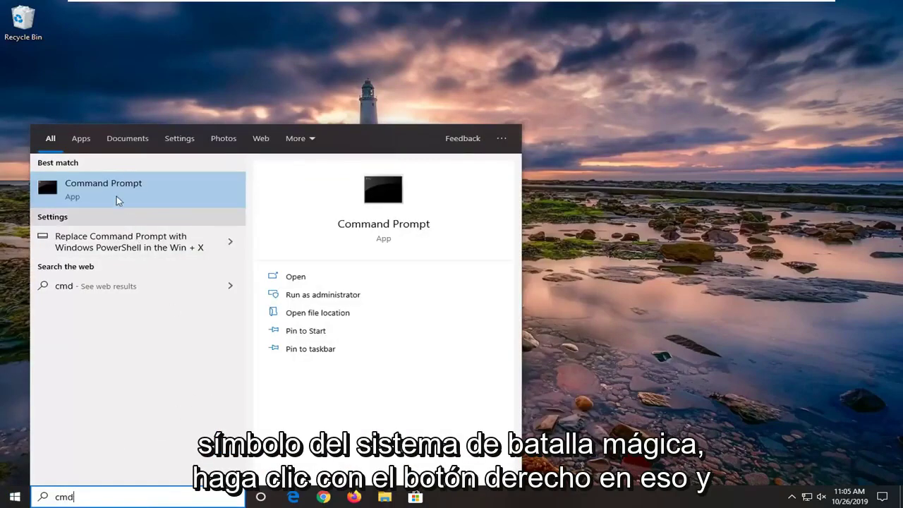
pyautogui.rightClick(110, 189)
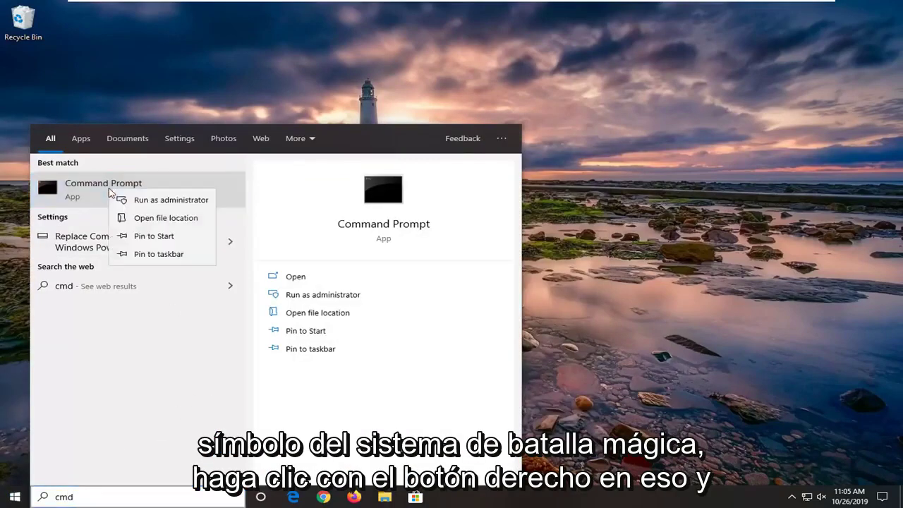
pyautogui.click(178, 204)
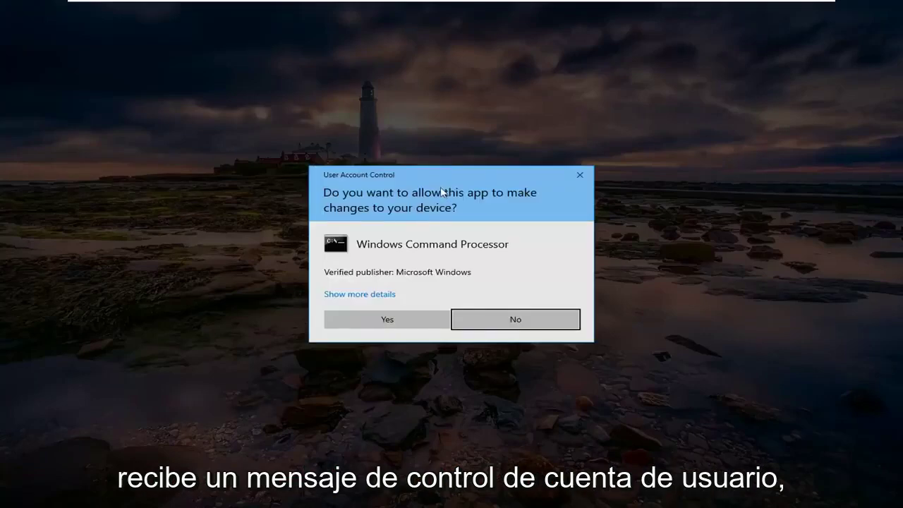
pyautogui.click(377, 321)
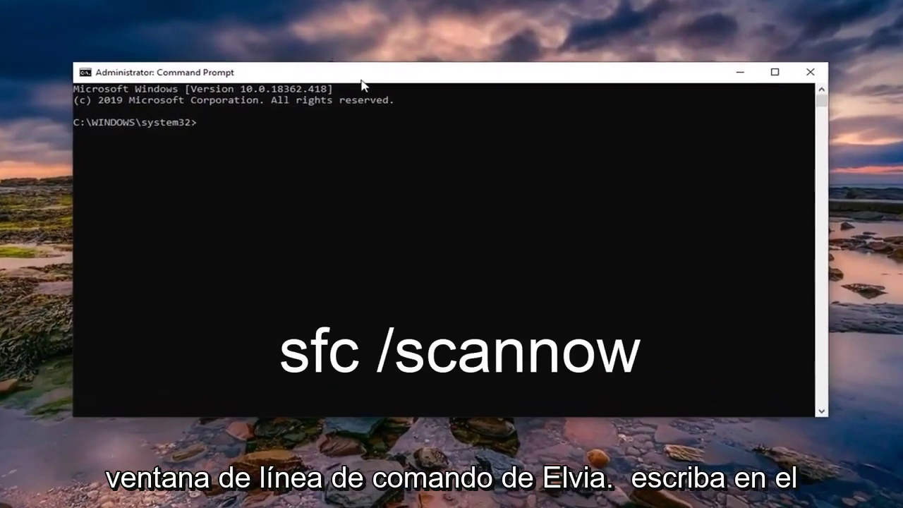
# Run the sfc /scannow command at the elevated prompt
pyautogui.write('sfc /s')
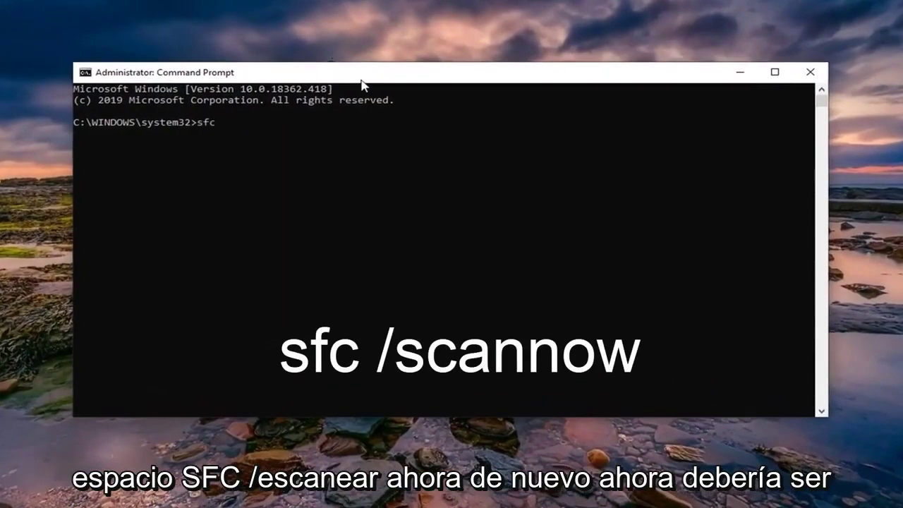
pyautogui.write('cannow')
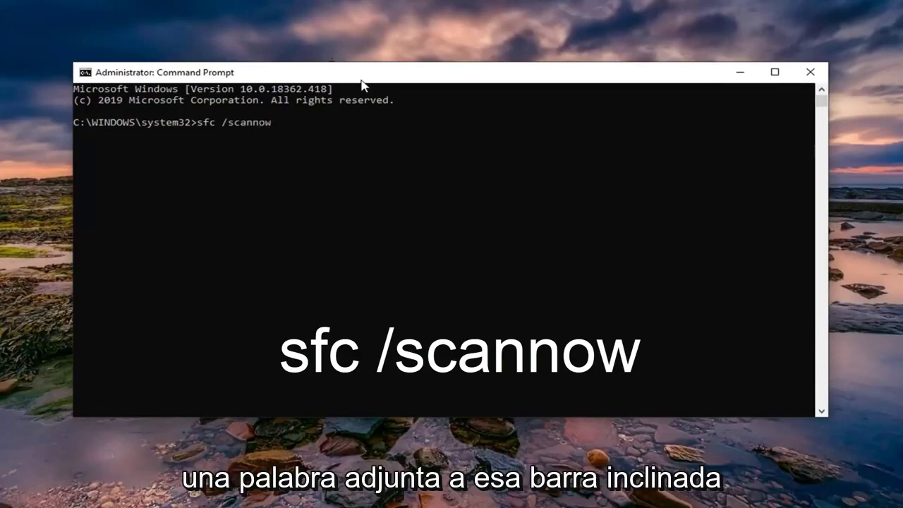
pyautogui.press('Return')
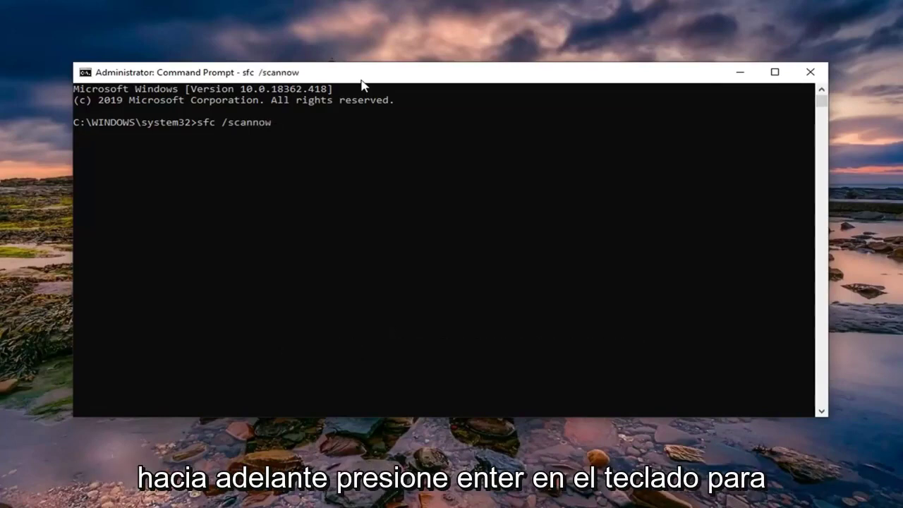